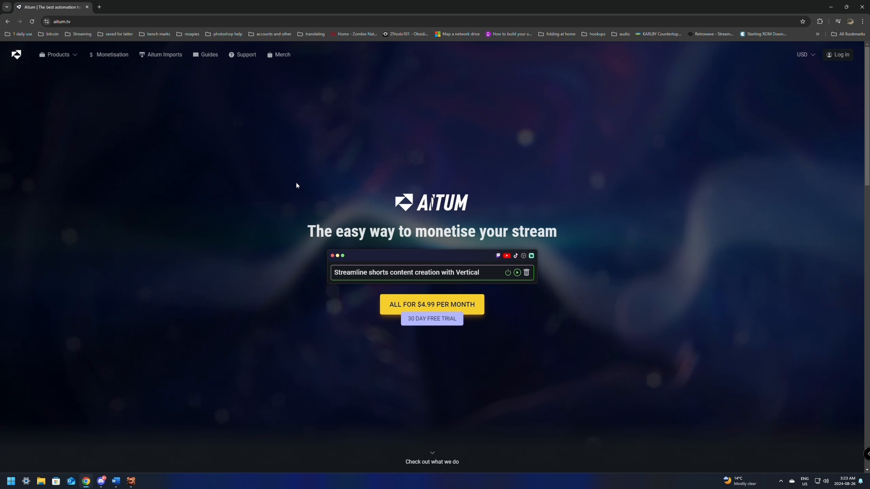
Download the Aitum Multistream plugin installer for OBS Studio from the Aitum product suite.
scroll(308, 141, "down", 6)
scroll(308, 146, "down", 3)
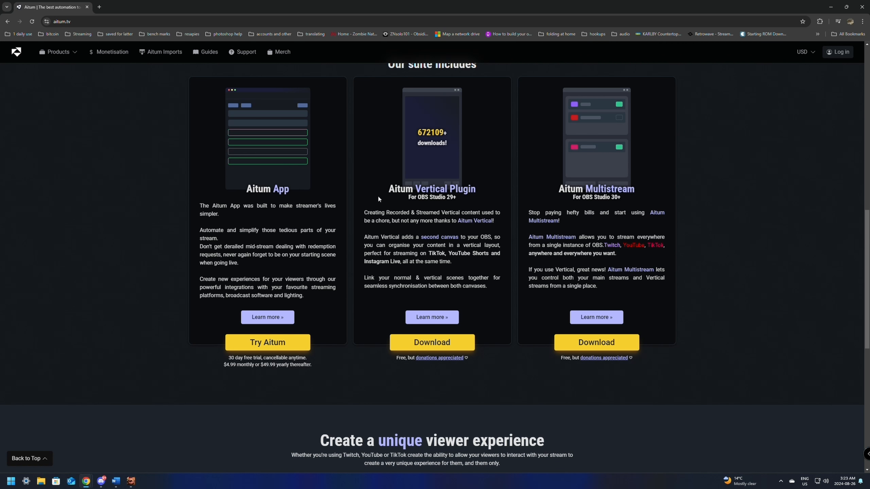
left_click_drag(388, 191, 489, 190)
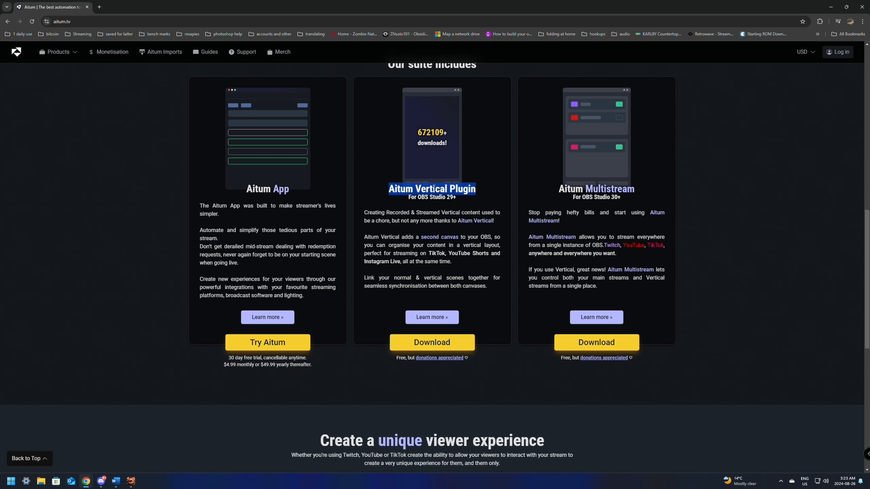
left_click_drag(558, 189, 642, 195)
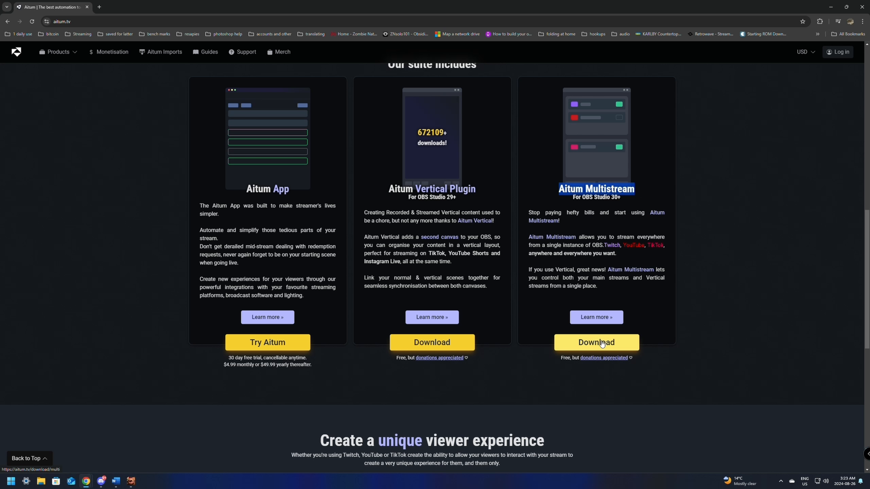
left_click(617, 342)
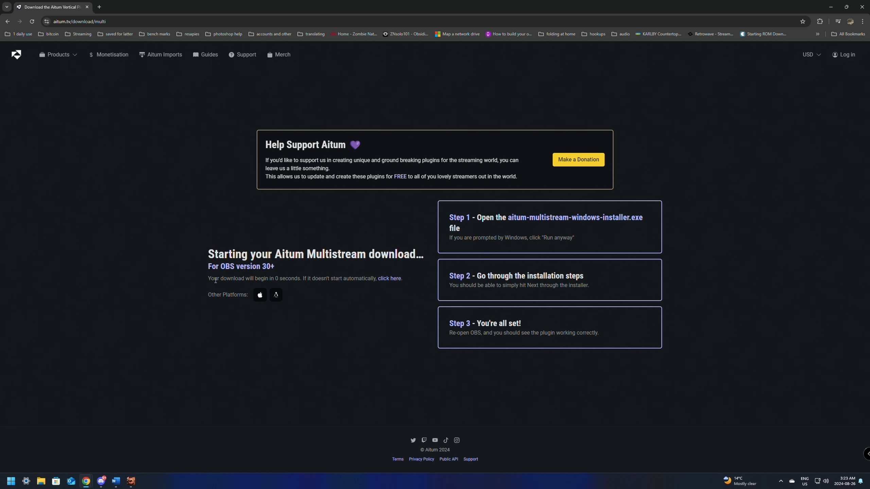
left_click_drag(209, 278, 395, 280)
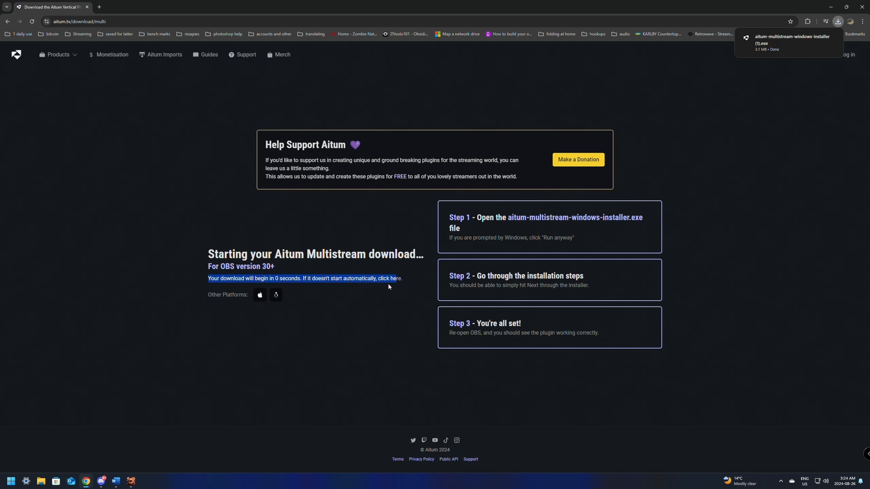
left_click(651, 167)
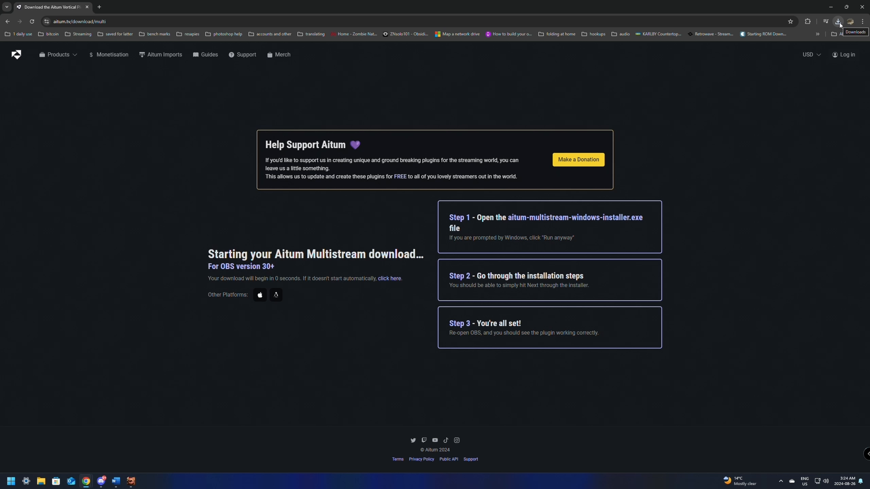
Run the downloaded aitum-multistream installer, complete the setup with its default destination folder, and close the browser.
left_click(838, 22)
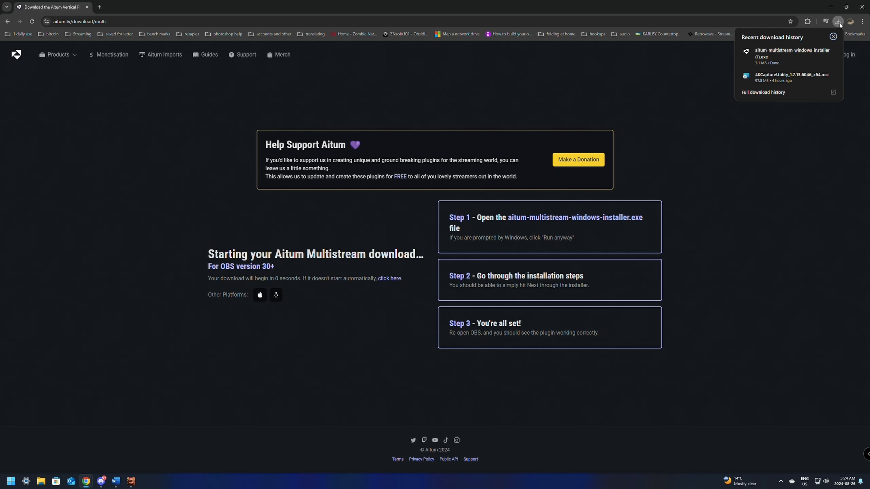
left_click(779, 58)
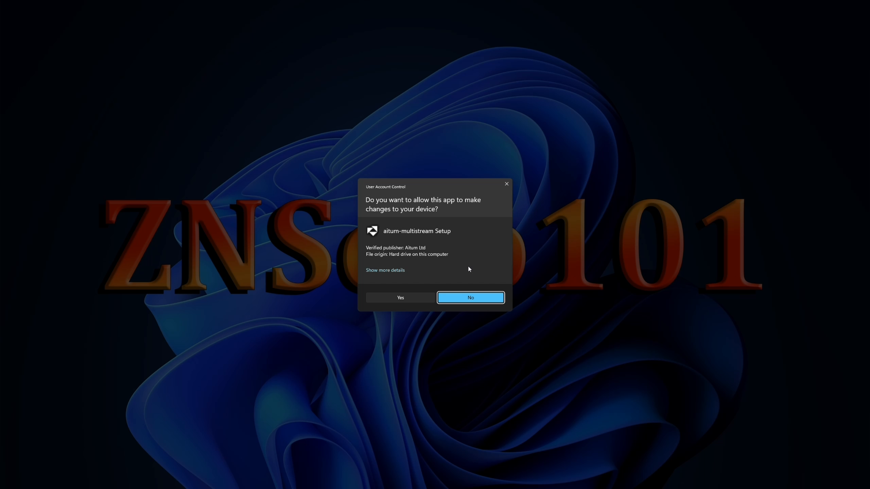
left_click(410, 298)
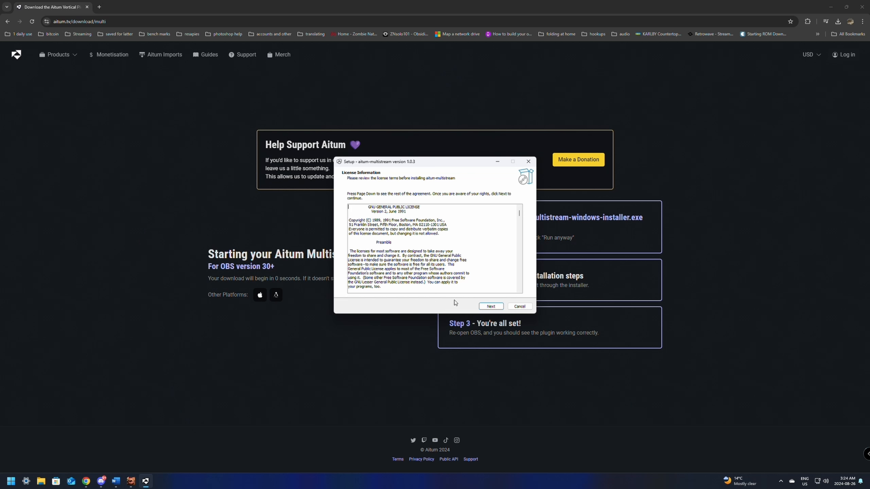
left_click(491, 306)
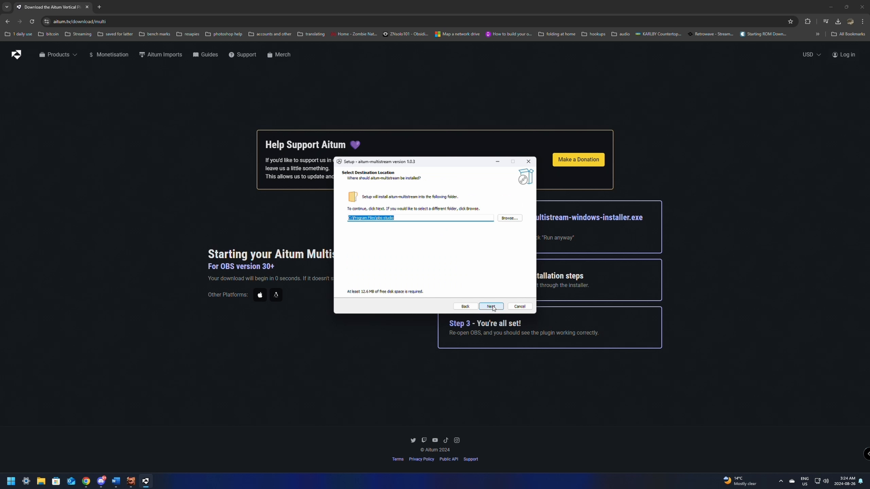
left_click(491, 307)
left_click(492, 307)
left_click(492, 307)
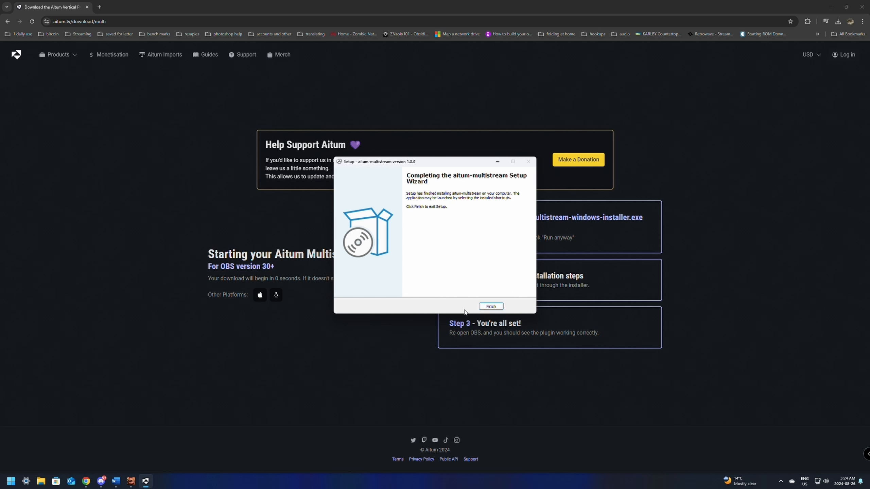
left_click(493, 306)
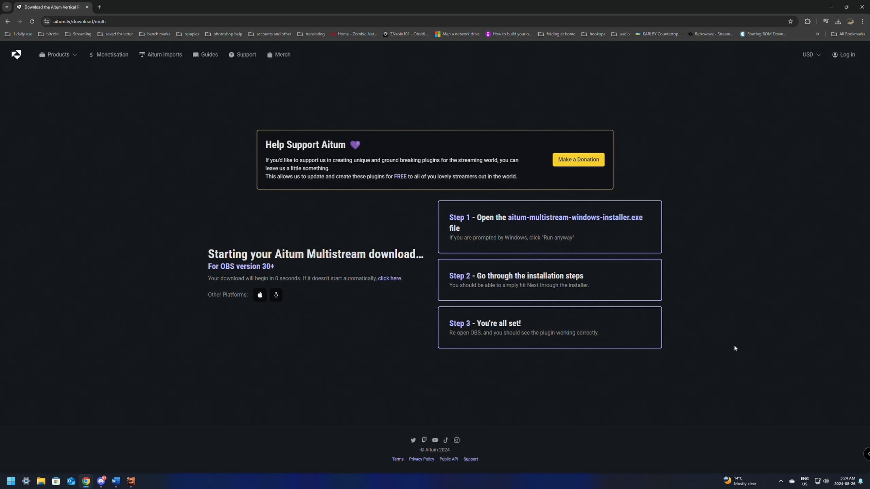
left_click(862, 7)
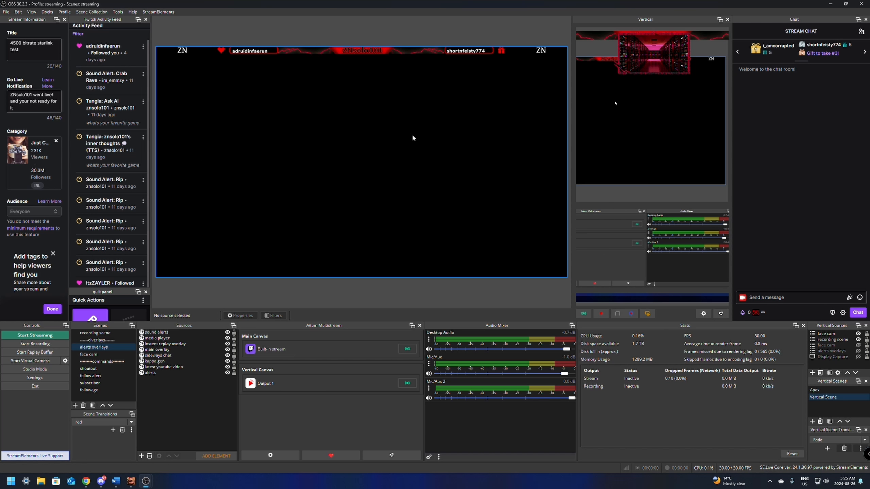
In OBS, check that the Aitum Multistream dock is enabled and start adding a YouTube output to the main canvas.
left_click(45, 12)
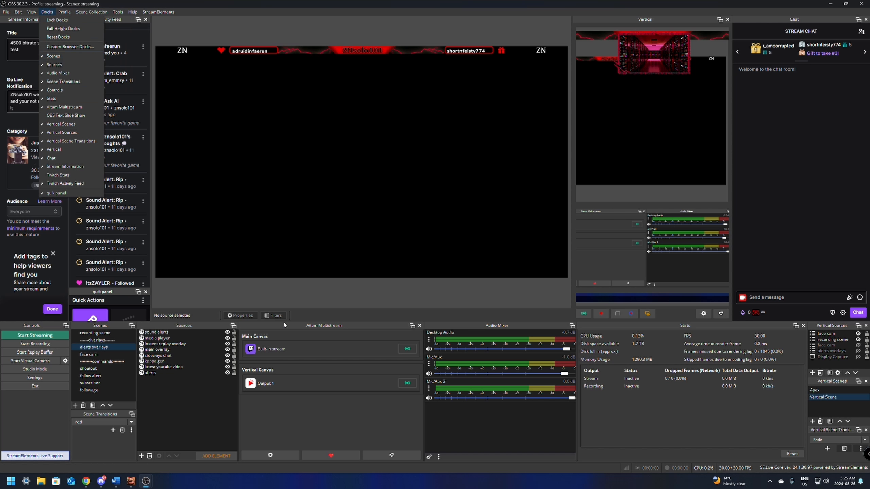
left_click(324, 339)
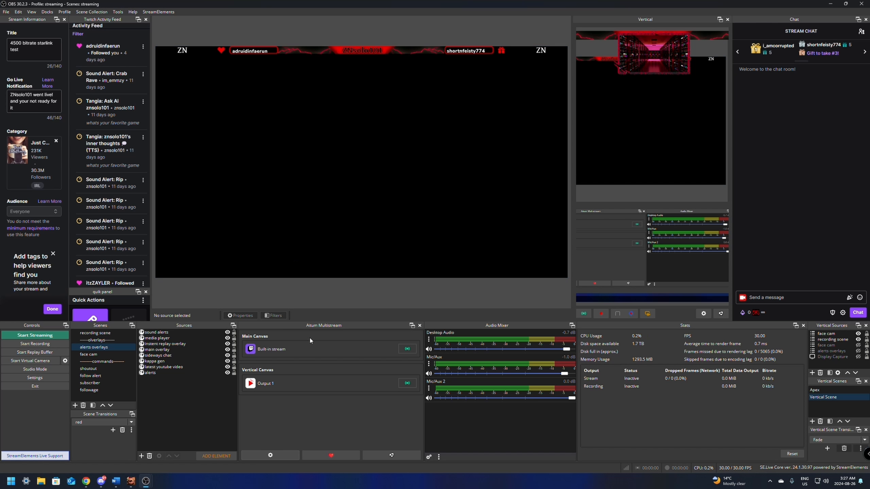
left_click(270, 455)
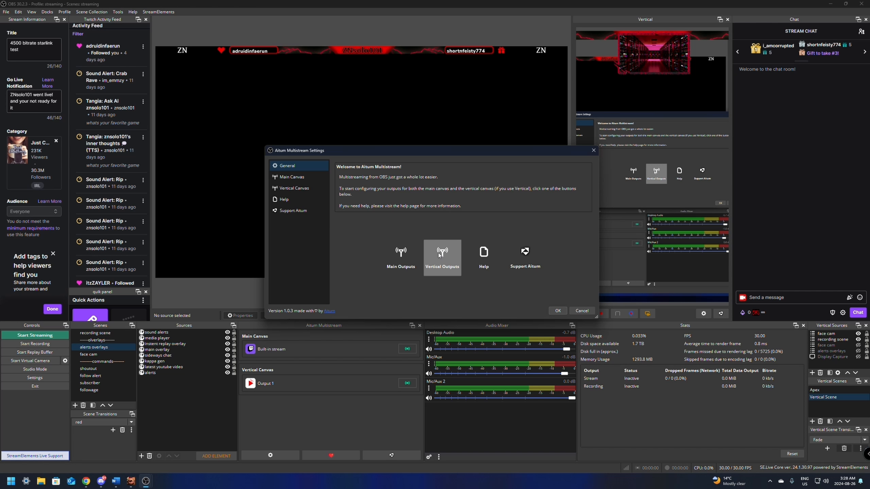
left_click(406, 258)
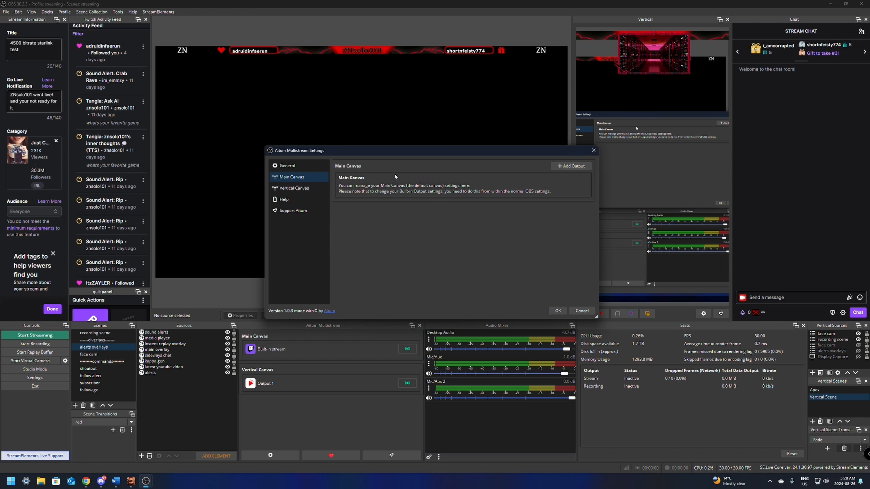
left_click(567, 168)
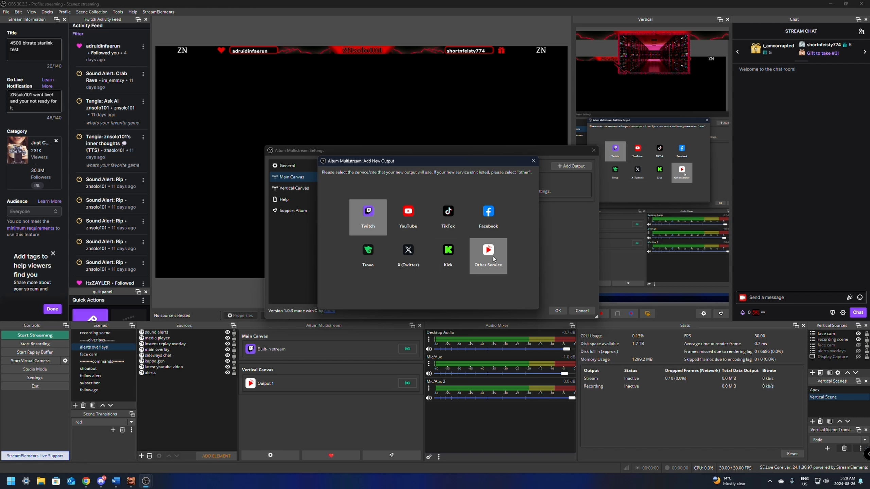
left_click(414, 211)
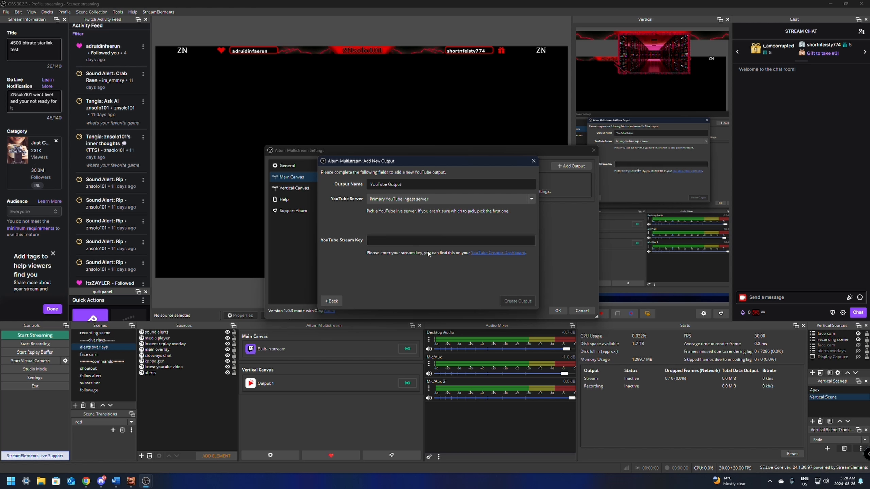
Copy the default stream key from YouTube Studio, paste it into the output's YouTube stream key field, and create the output.
left_click(489, 254)
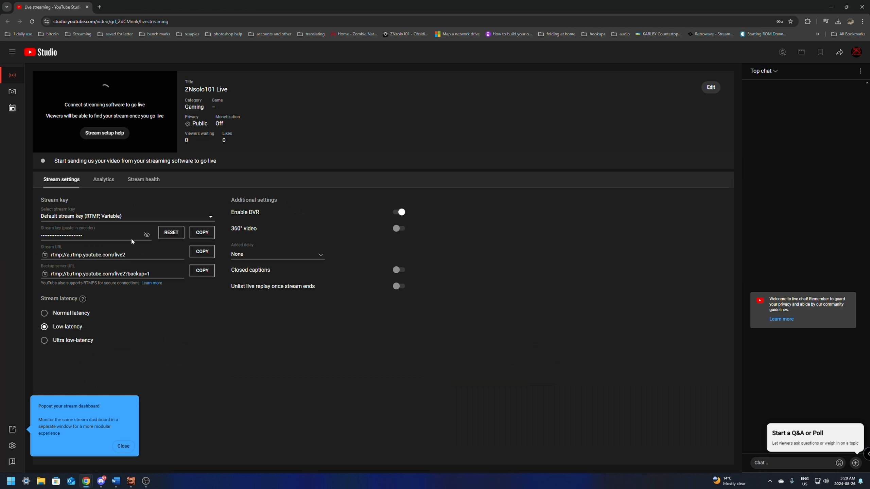
left_click(203, 233)
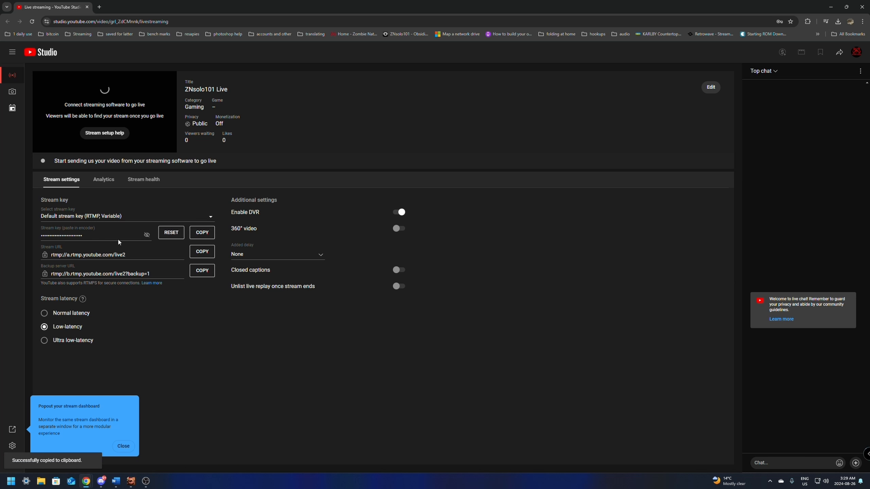
key("alt+Tab")
left_click(394, 241)
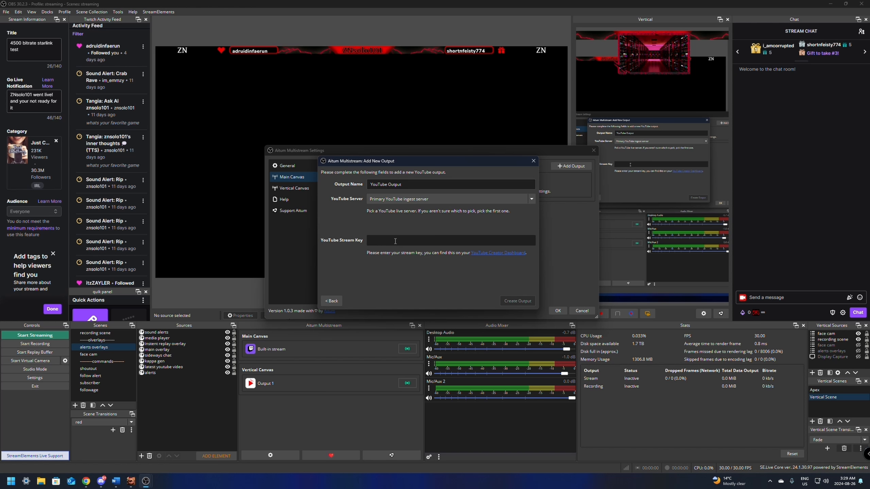
key("ctrl+v")
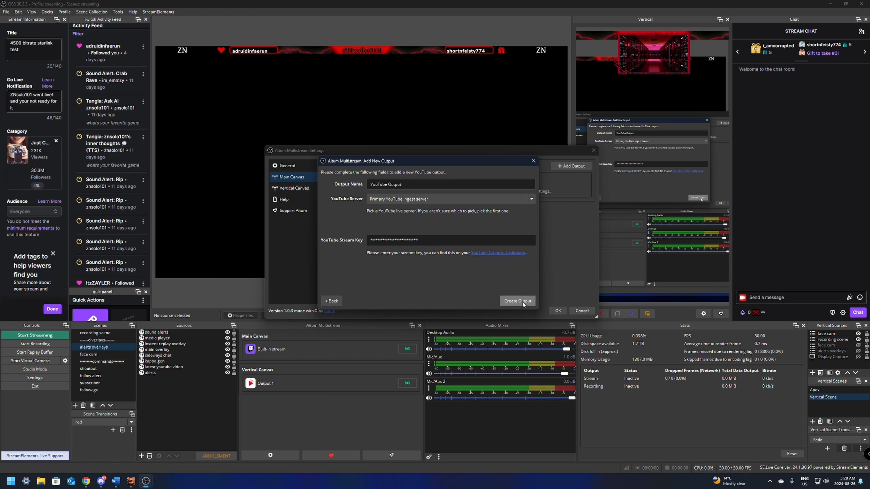
left_click(516, 300)
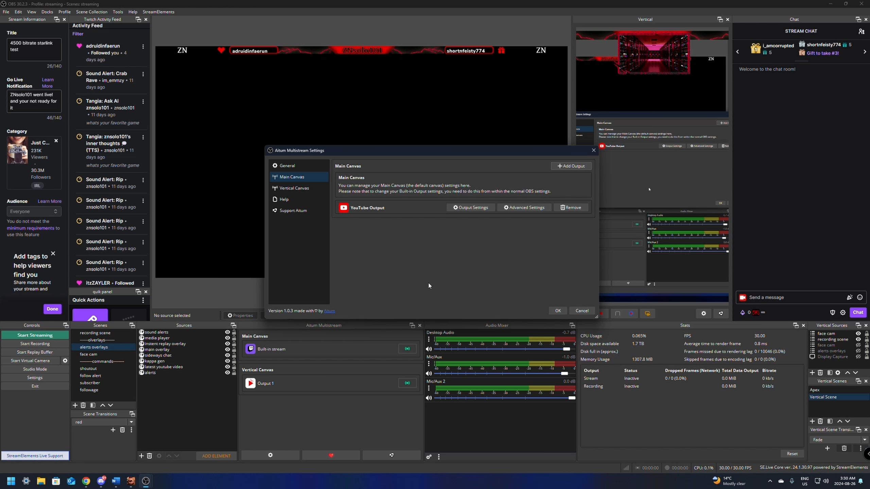
Set the YouTube output's video encoder to NVIDIA NVENC HEVC in its advanced encoding settings.
left_click(521, 208)
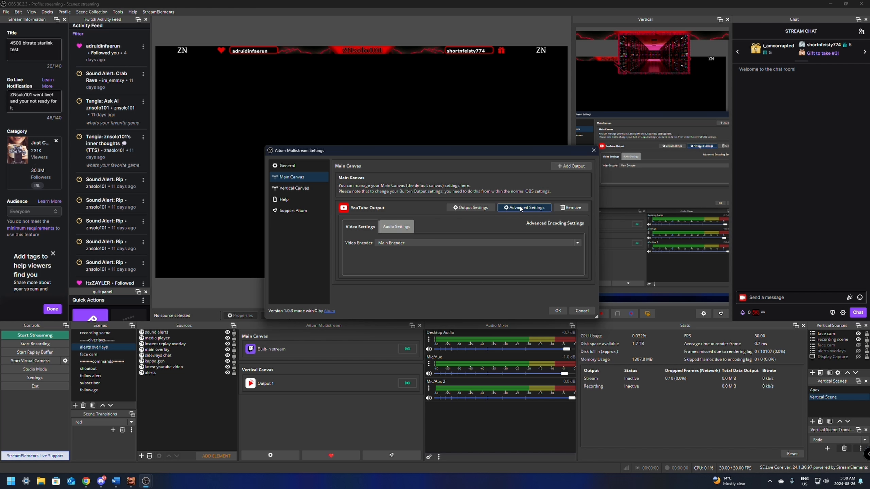
left_click(397, 243)
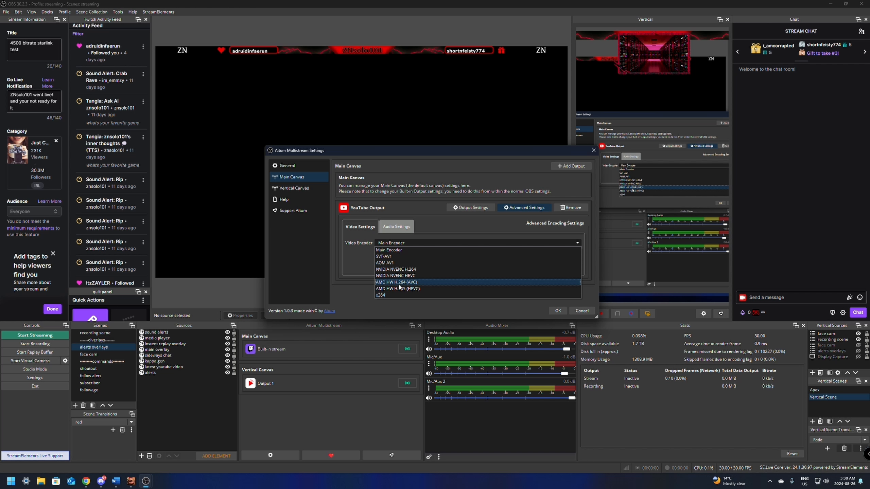
left_click(390, 250)
left_click(394, 227)
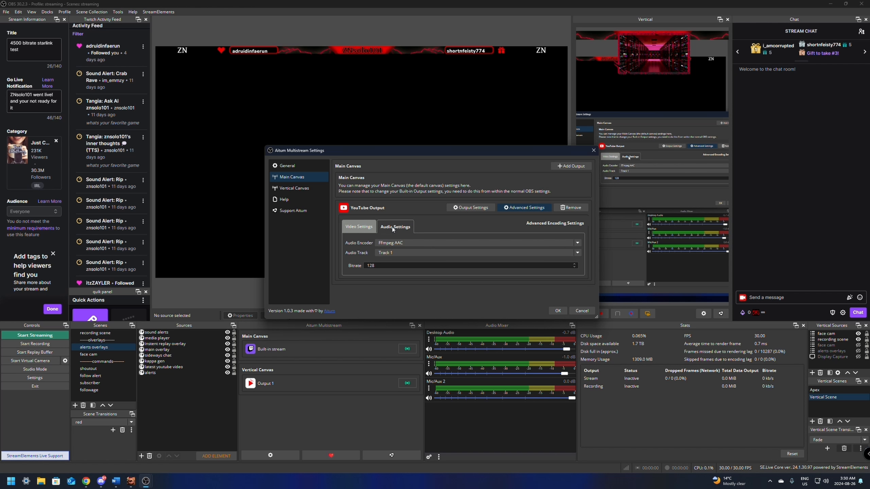
left_click(358, 226)
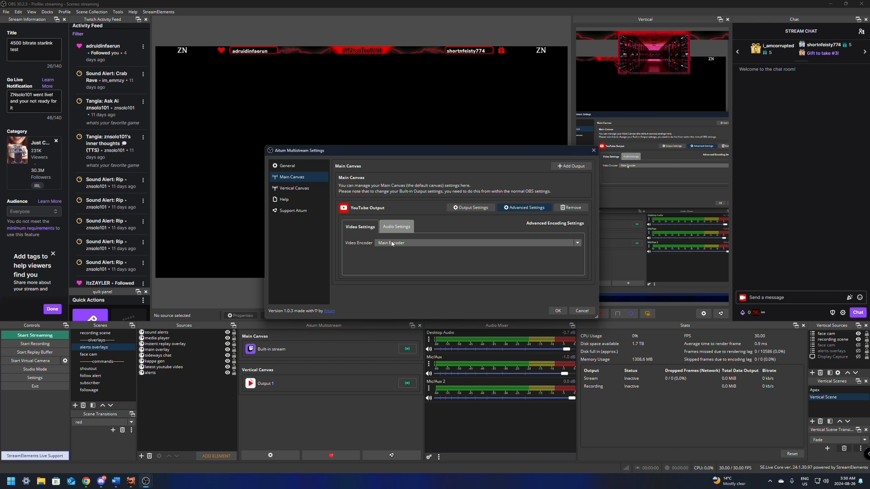
left_click(374, 242)
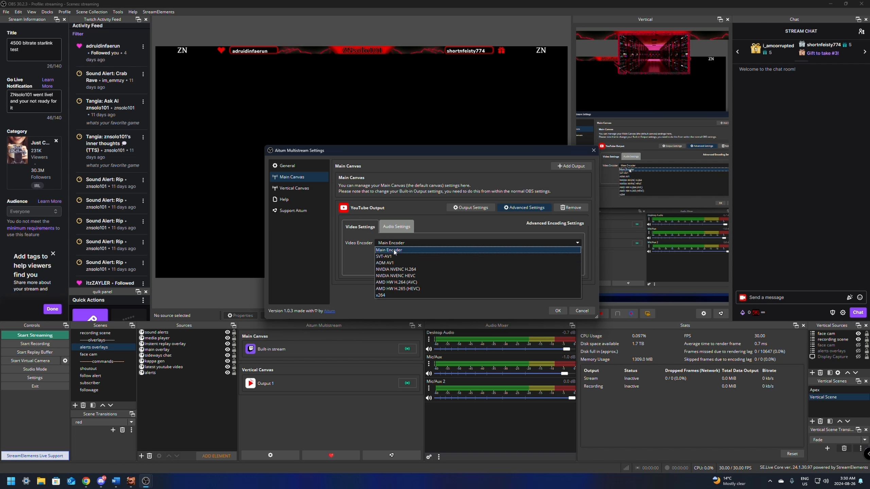
left_click(398, 278)
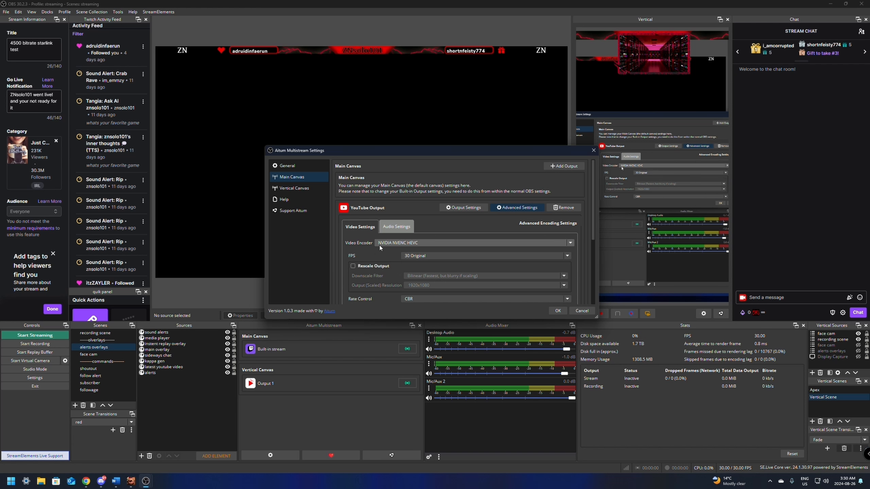
Set the YouTube output's bitrate to 30500 Kbps and save the multistream settings.
left_click_drag(593, 228, 597, 256)
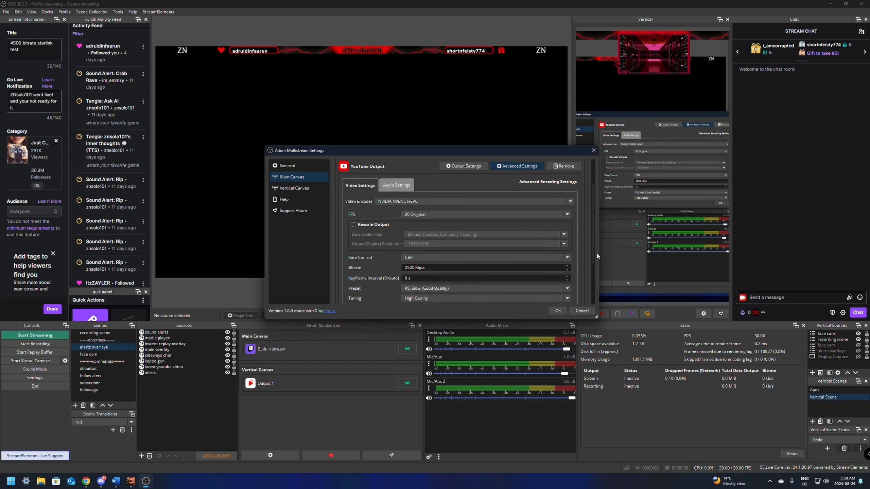
scroll(498, 254, "down", 1)
left_click(408, 242)
key("BackSpace")
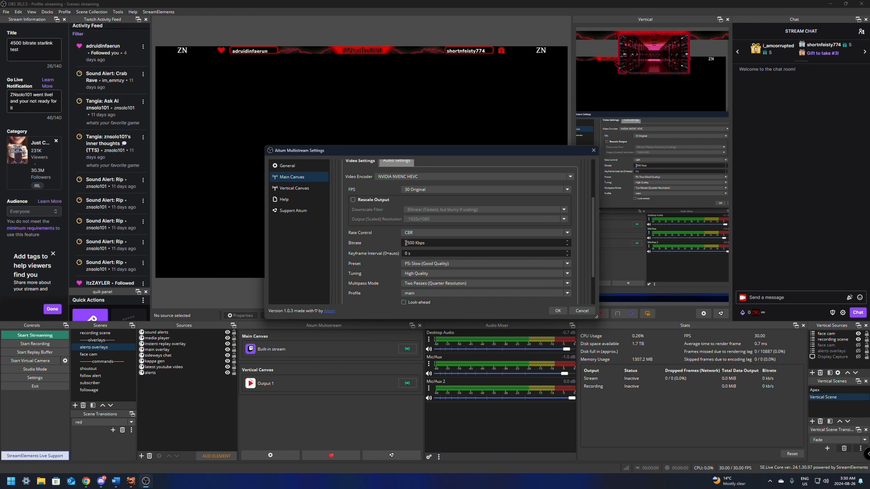
type("30")
scroll(462, 246, "down", 2)
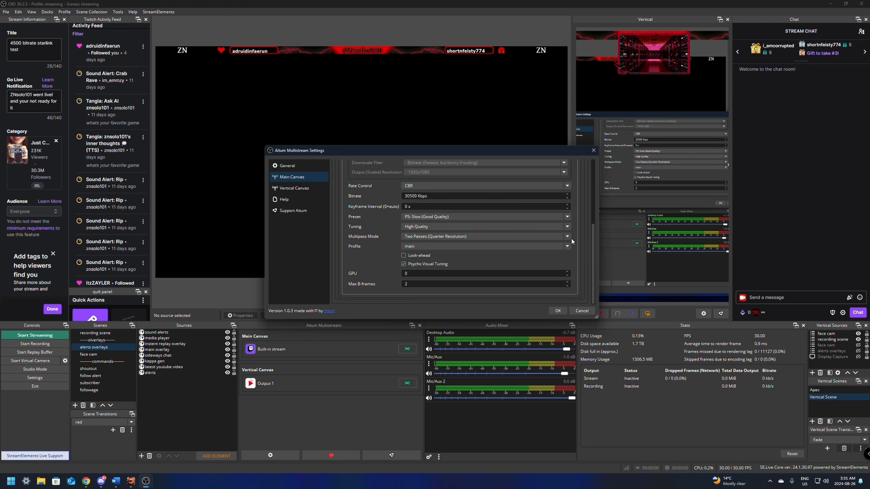
left_click(558, 310)
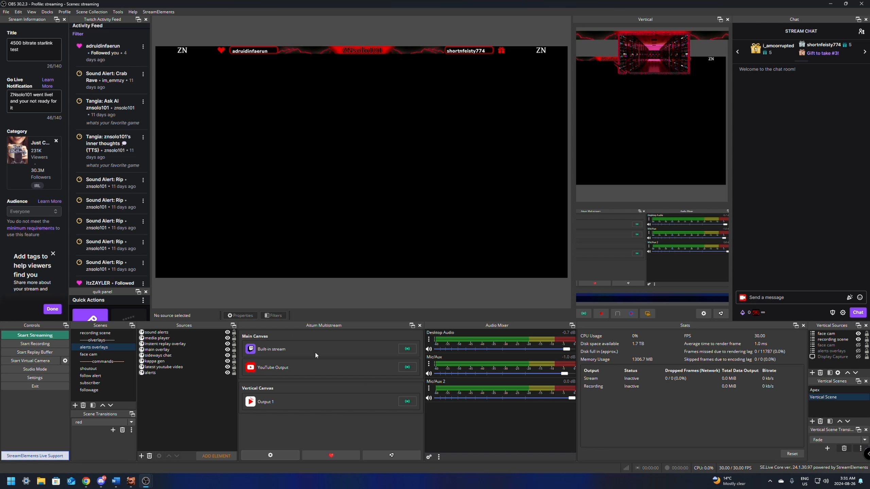
Set the YouTube output's video encoder to Main Encoder in its advanced settings and check its audio settings.
left_click(270, 455)
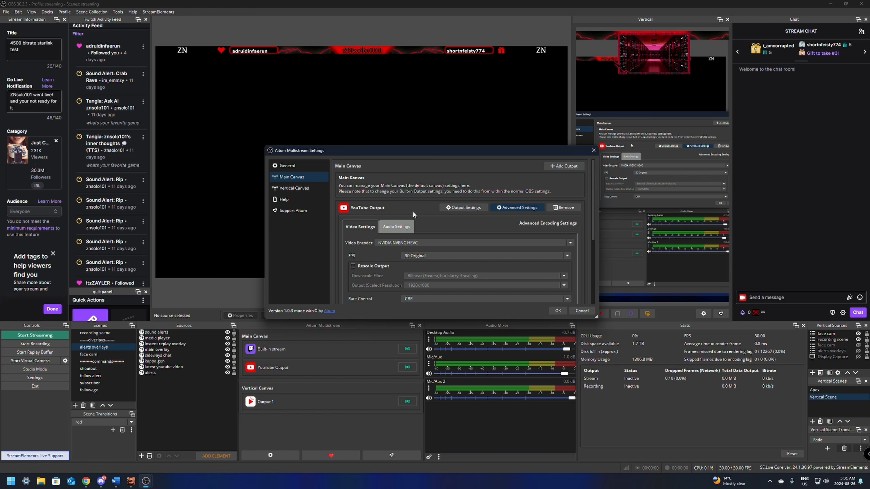
left_click(386, 244)
left_click(391, 250)
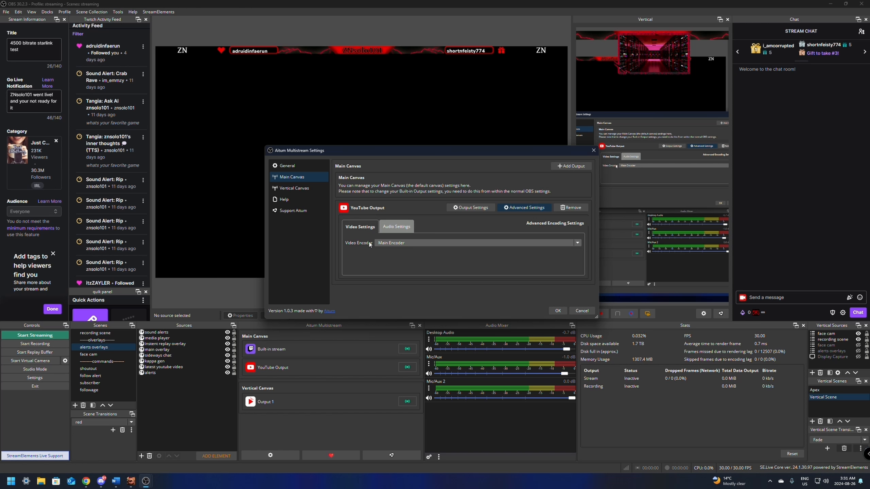
left_click(390, 228)
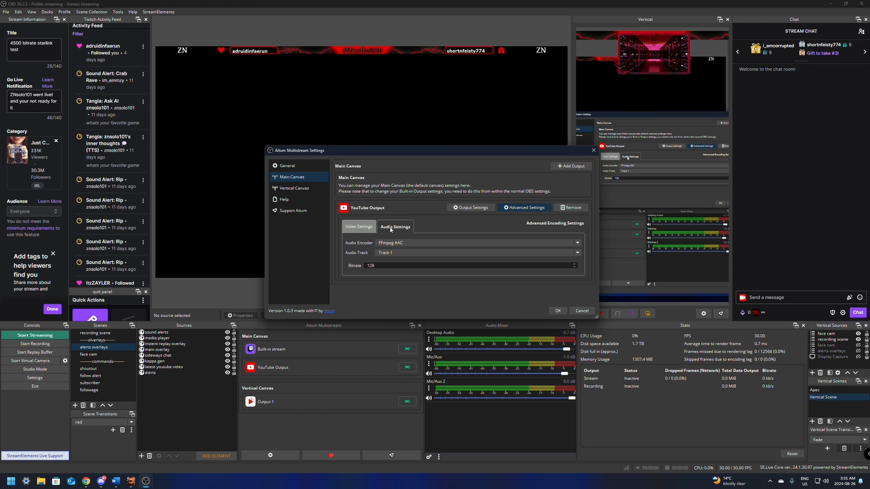
left_click(370, 227)
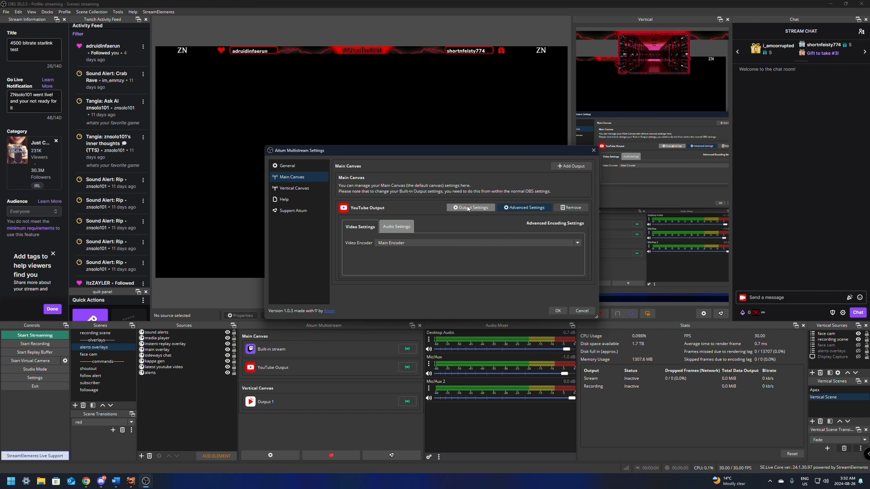
Preview the new Kick output form for the main canvas, cancel it, and save the multistream settings.
left_click(571, 166)
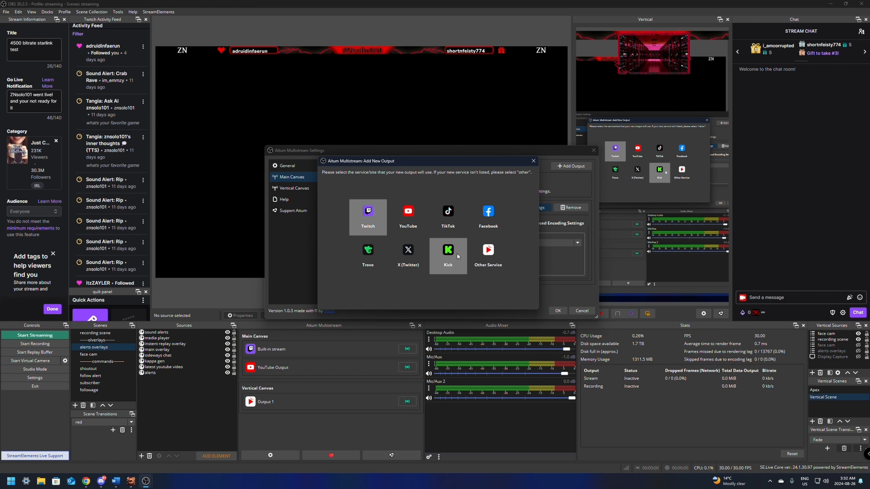
left_click(457, 254)
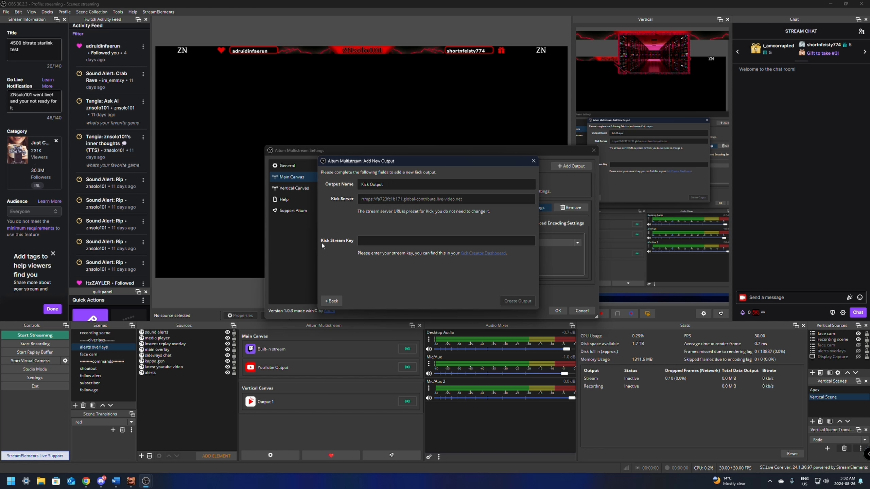
key("Escape")
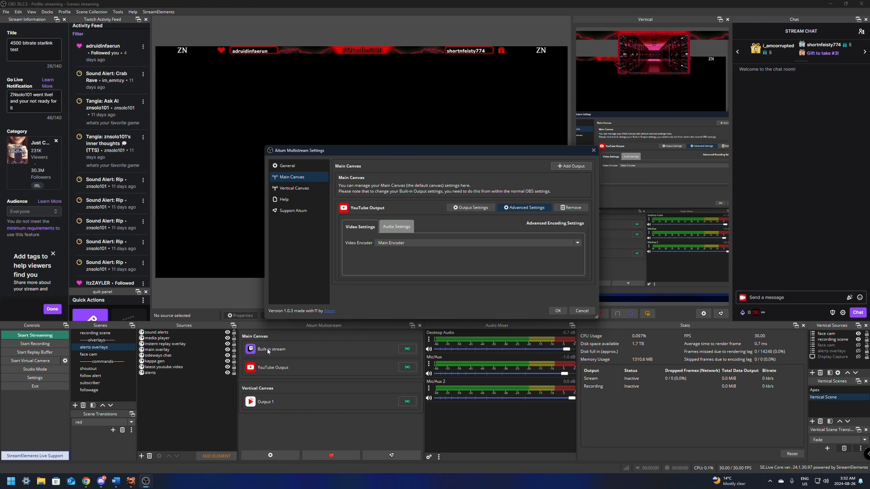
left_click(557, 310)
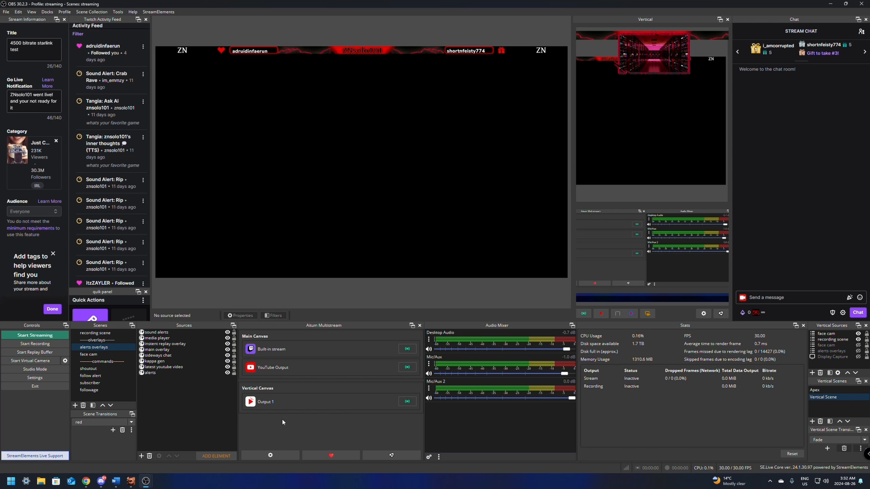
Review the vertical canvas outputs in the multistream settings and close the dialog.
left_click(263, 453)
left_click(296, 189)
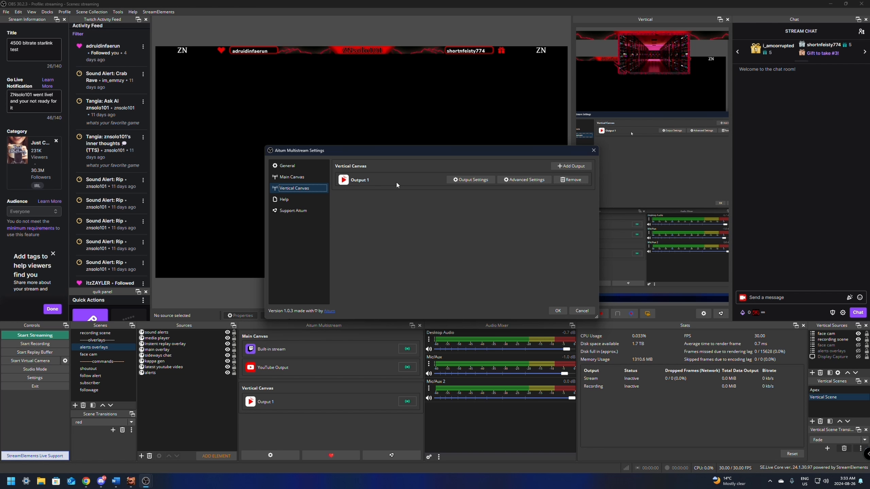
left_click(557, 310)
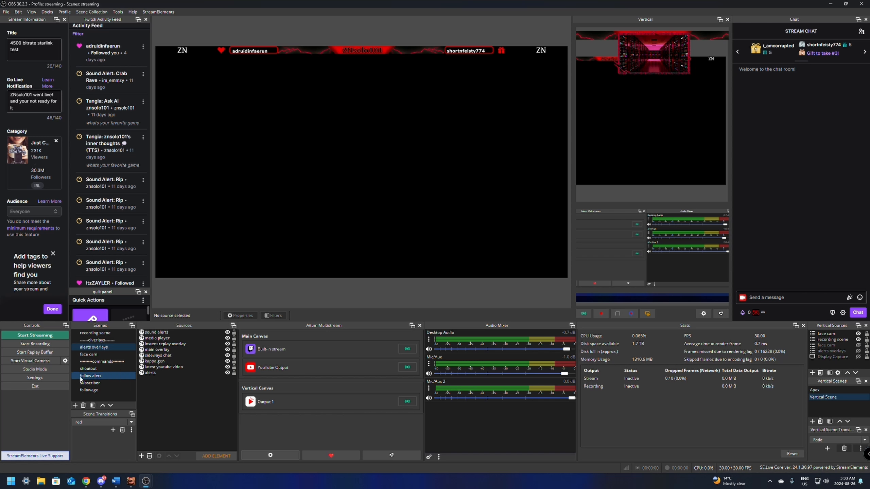
Enable the Twitch VOD Track on audio track 2 in the OBS streaming output settings and save.
left_click(33, 379)
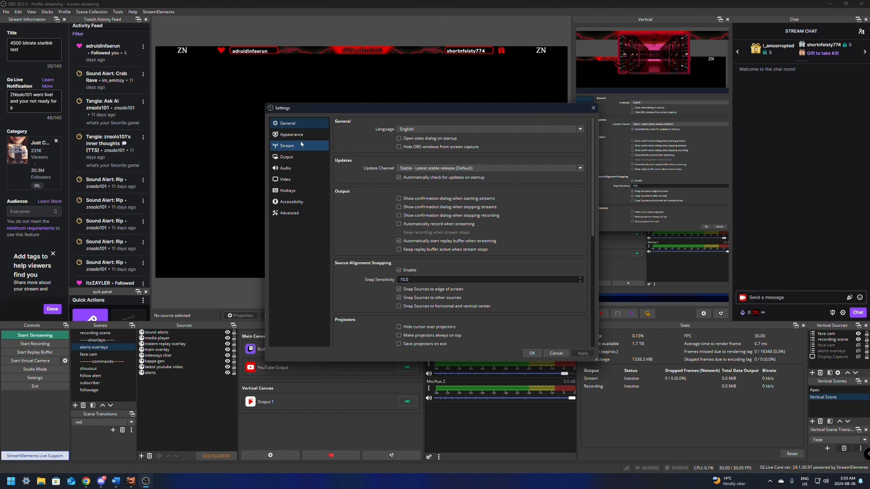
left_click(301, 157)
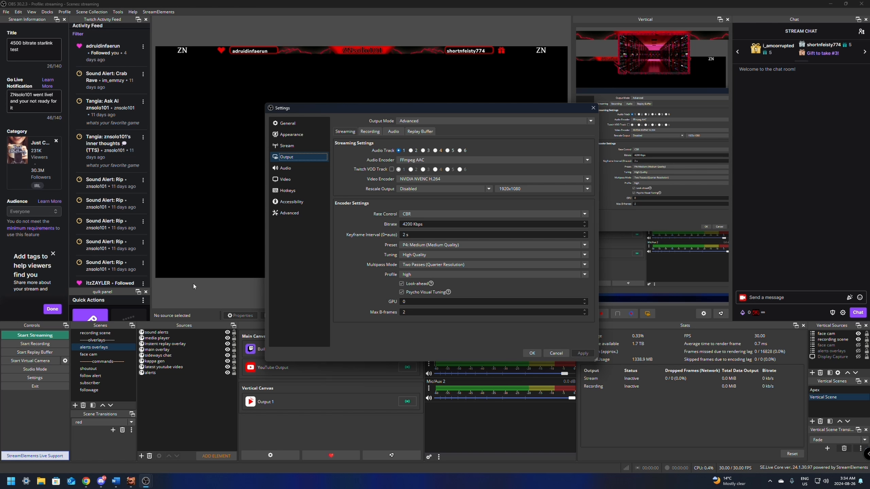
left_click(391, 169)
left_click(411, 171)
left_click(532, 353)
Choose the audio track for the main canvas YouTube output in its advanced audio settings and save.
left_click(272, 456)
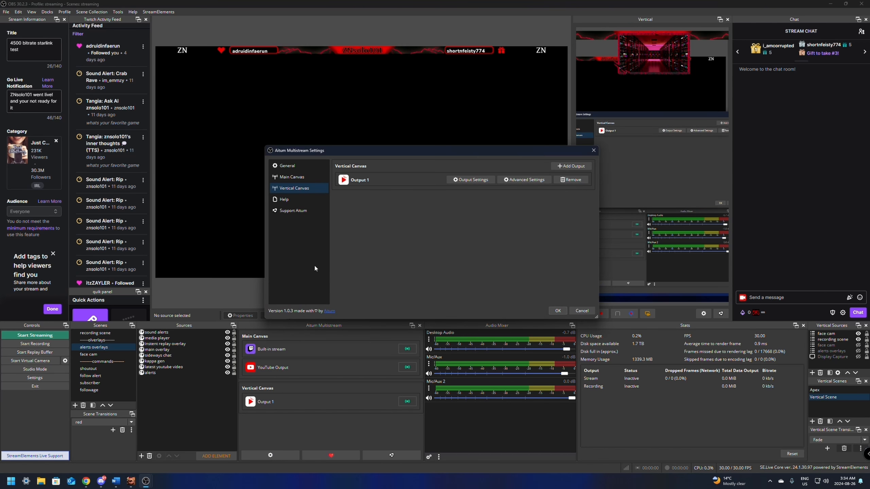
left_click(301, 177)
left_click(396, 227)
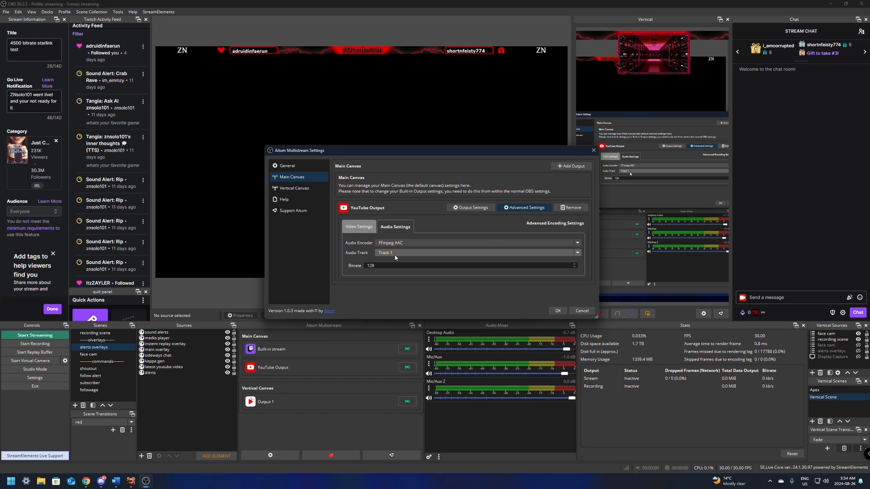
left_click(397, 252)
left_click(392, 260)
left_click(557, 311)
Review the track assignments of each audio source in the Advanced Audio Properties, widening the window to show them fully.
left_click(428, 388)
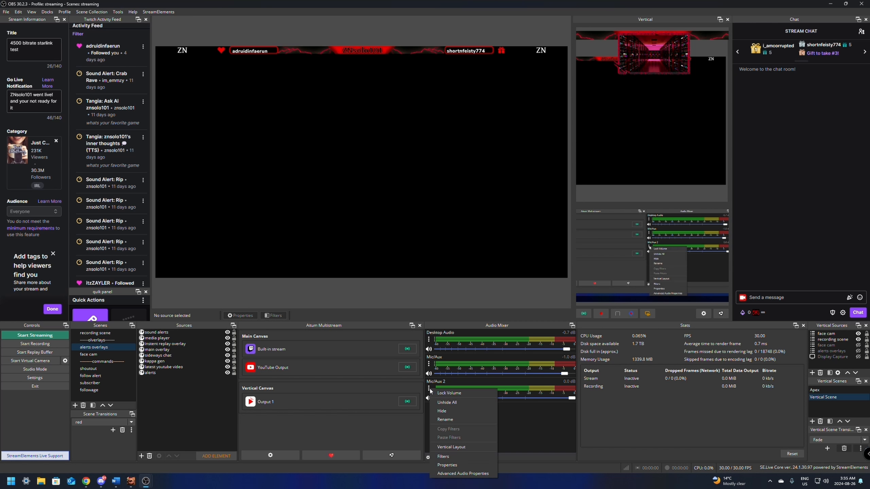
left_click(458, 473)
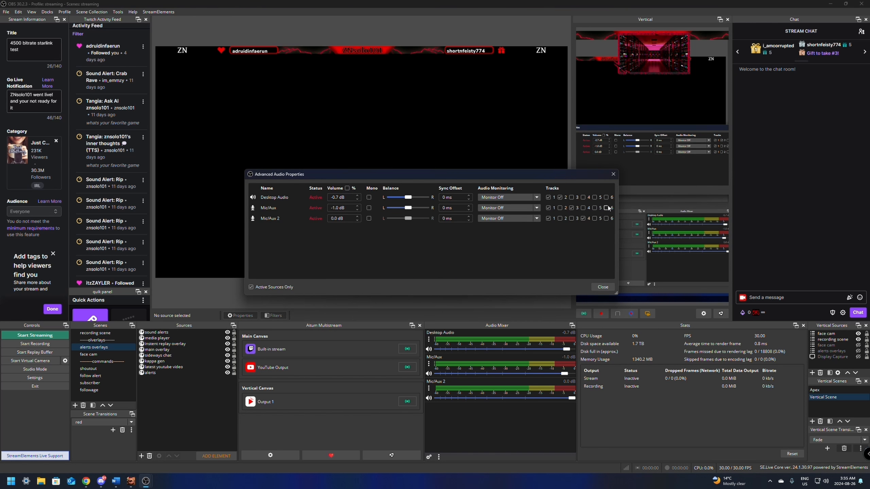
left_click_drag(617, 200, 702, 202)
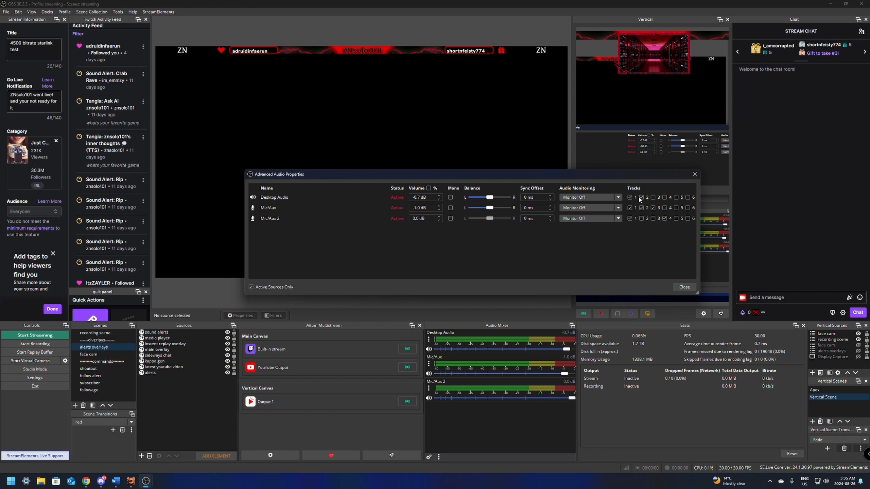
left_click(684, 287)
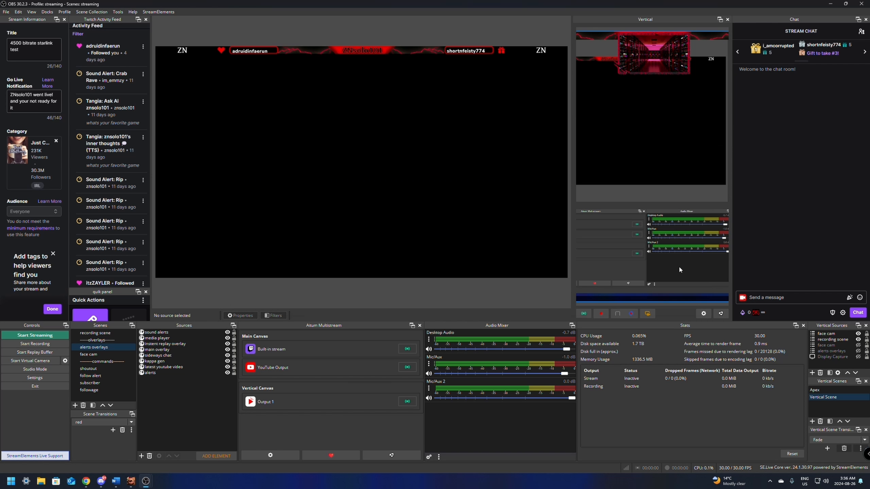